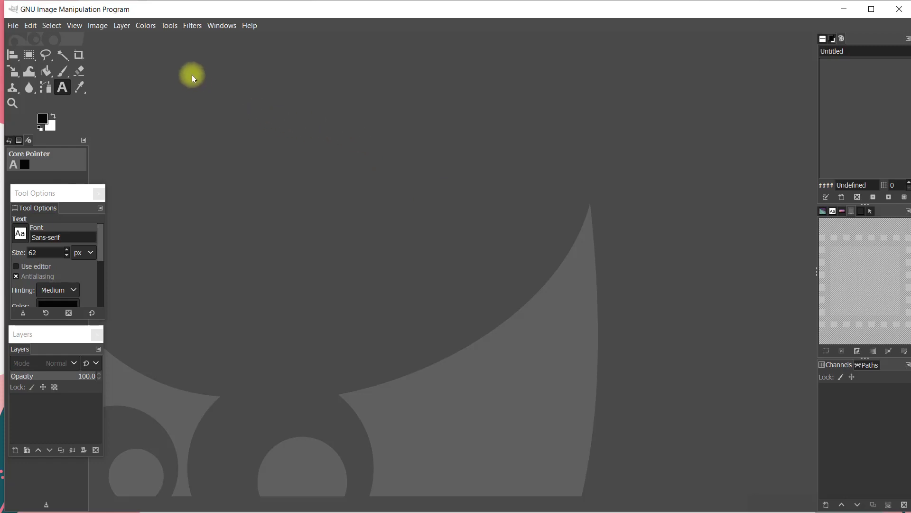
Create a new blank A4 (300 ppi) image, 2480×3508 px with a white background
left_click(13, 27)
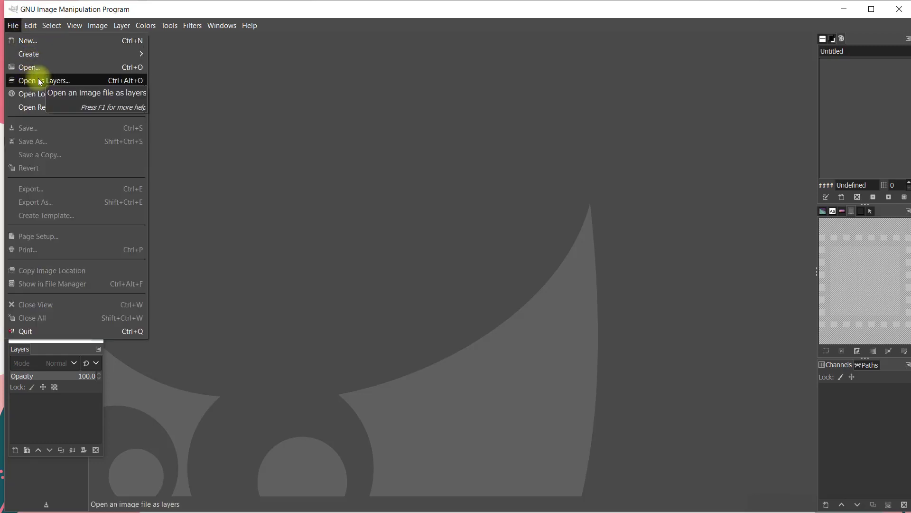
left_click(20, 27)
left_click(20, 27)
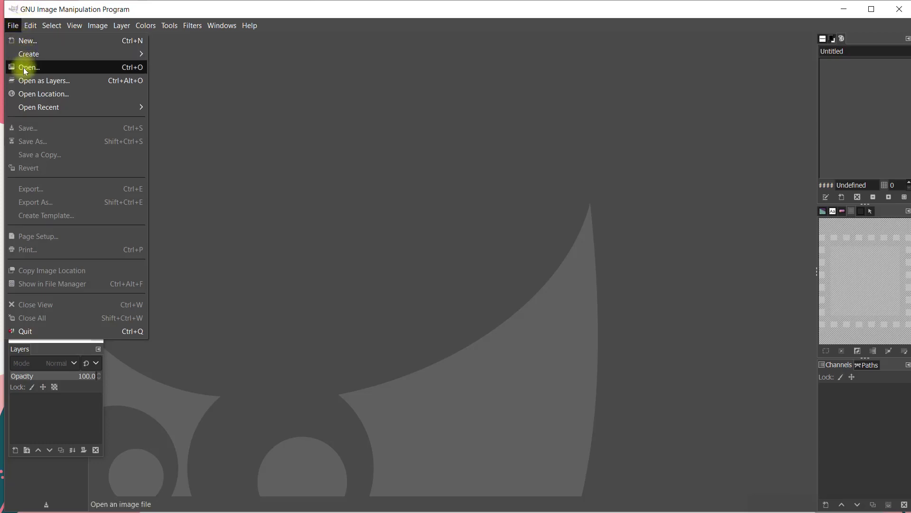
left_click(27, 42)
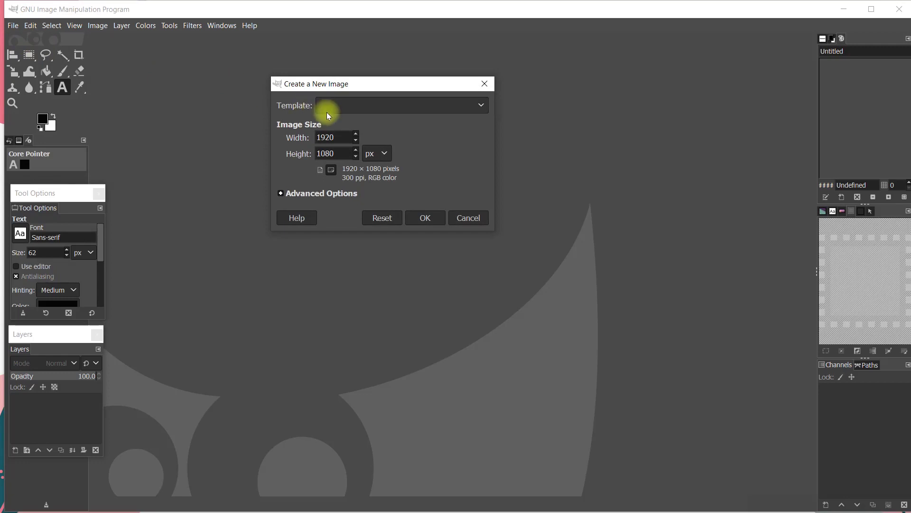
left_click(347, 110)
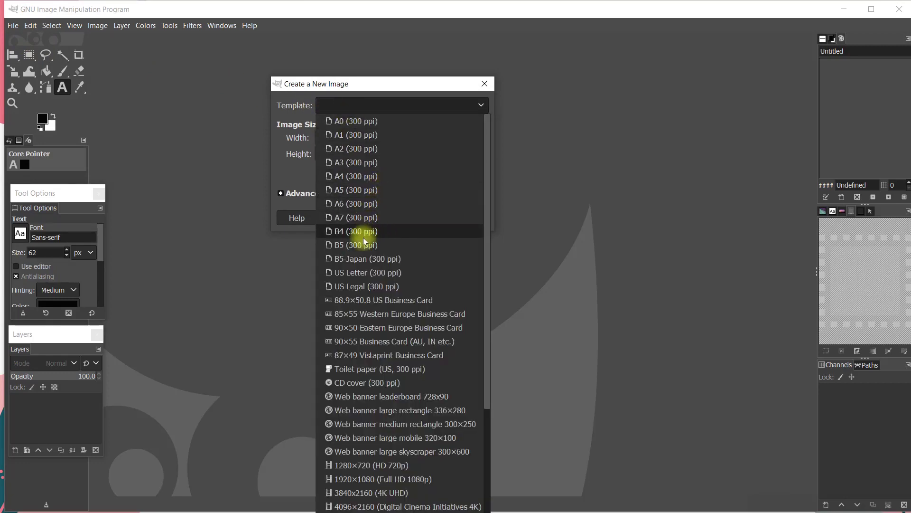
left_click(357, 176)
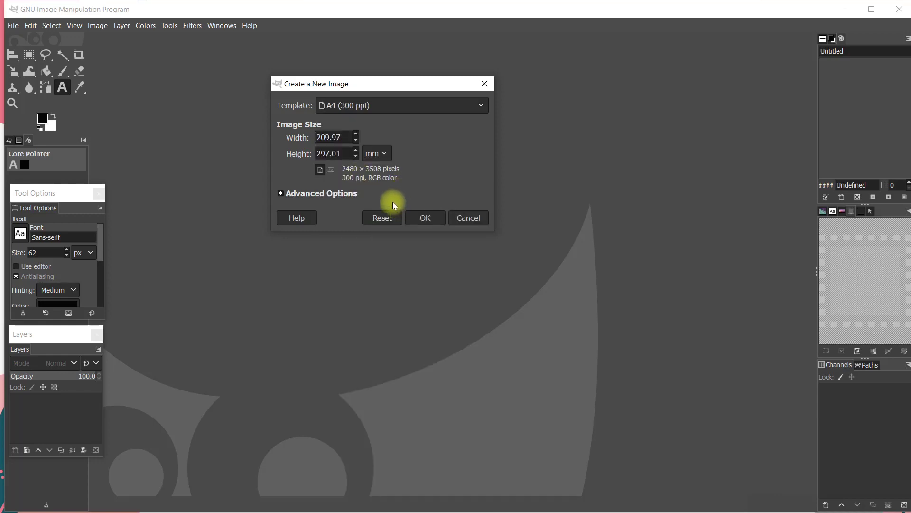
left_click(425, 217)
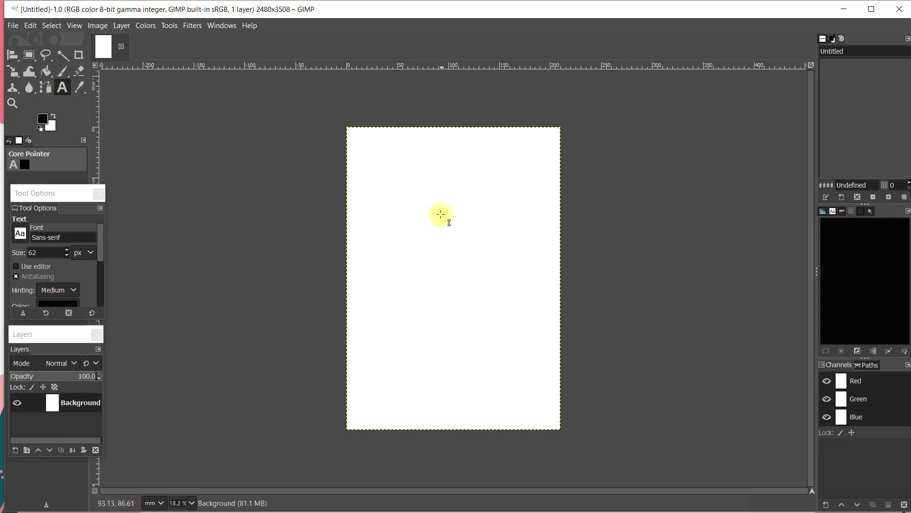
Add a text box near the top reading 'Nama :' plus a person's name, and select the text
left_click_drag(359, 163, 540, 252)
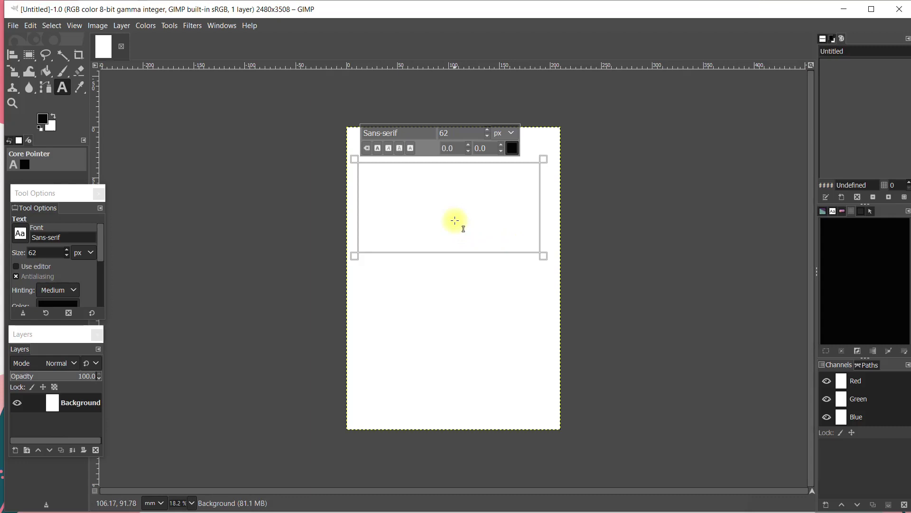
type("N")
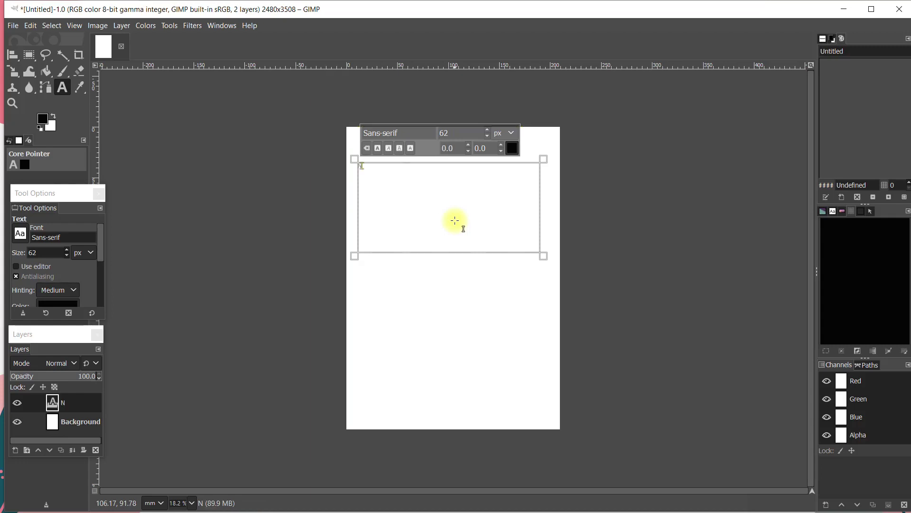
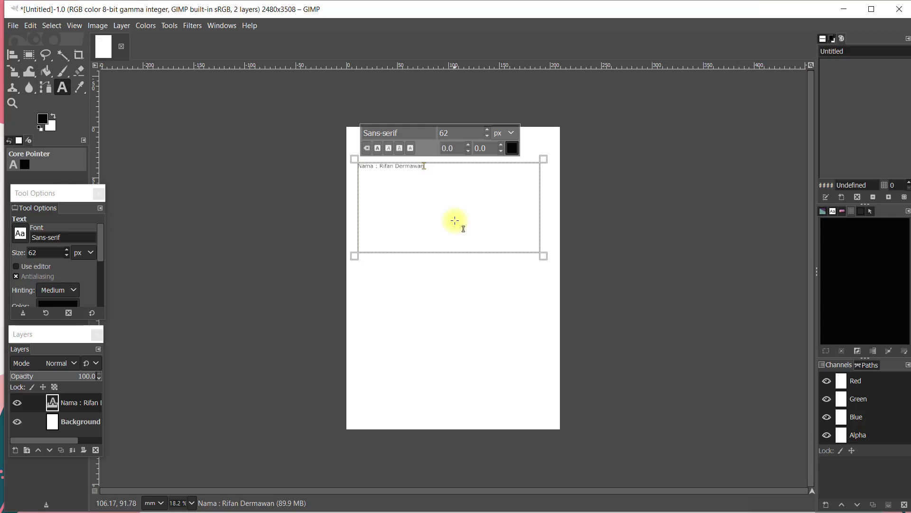
key("ctrl+a")
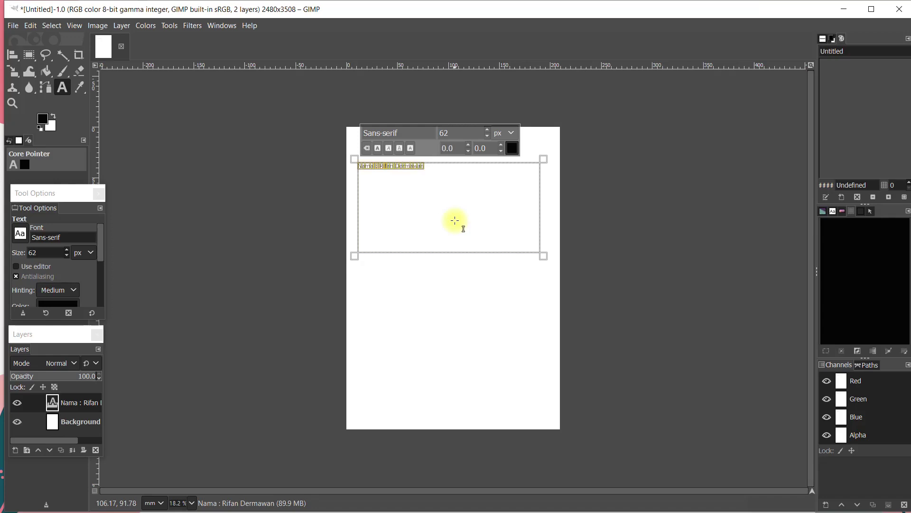
left_click(429, 172)
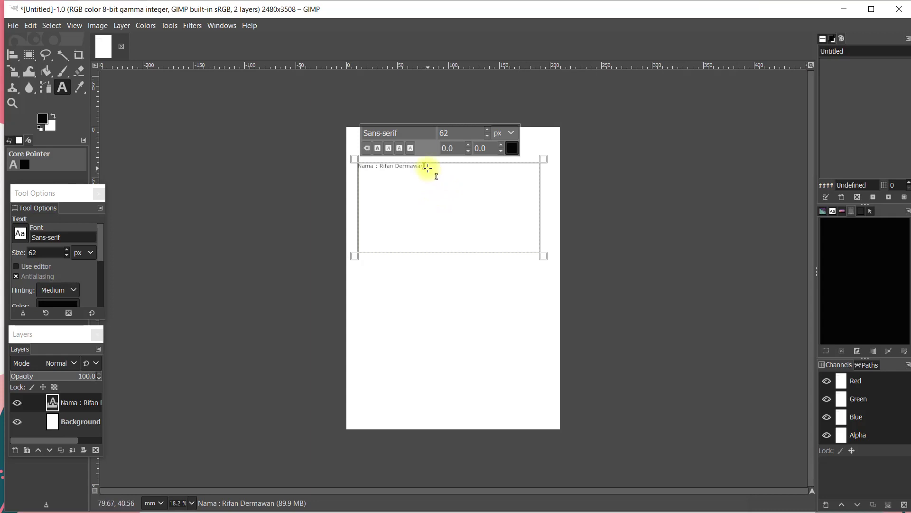
left_click_drag(427, 167, 360, 173)
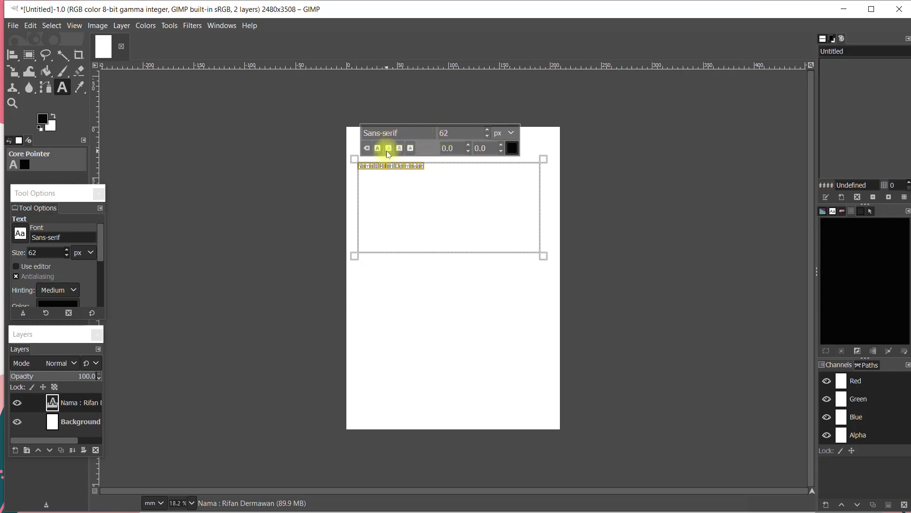
Clear the font field, set the text size to 61 px, and apply bold and italic
left_click(396, 133)
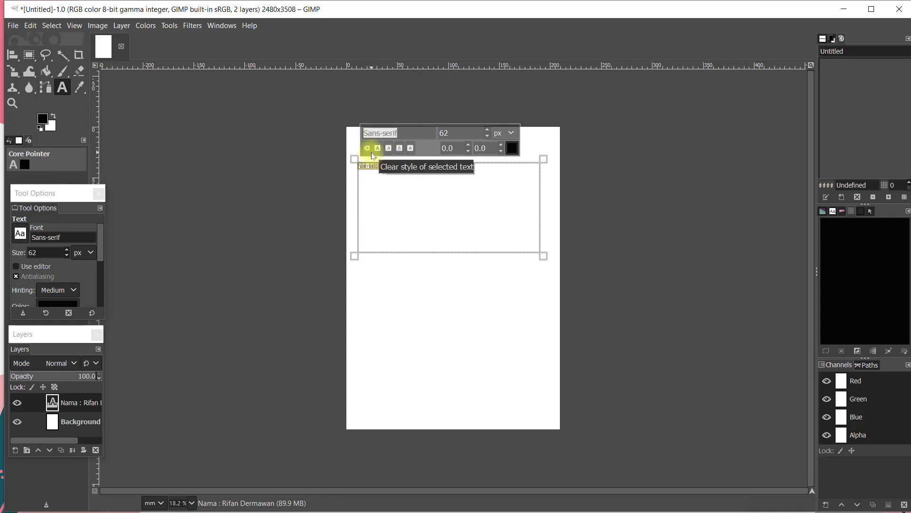
key("BackSpace")
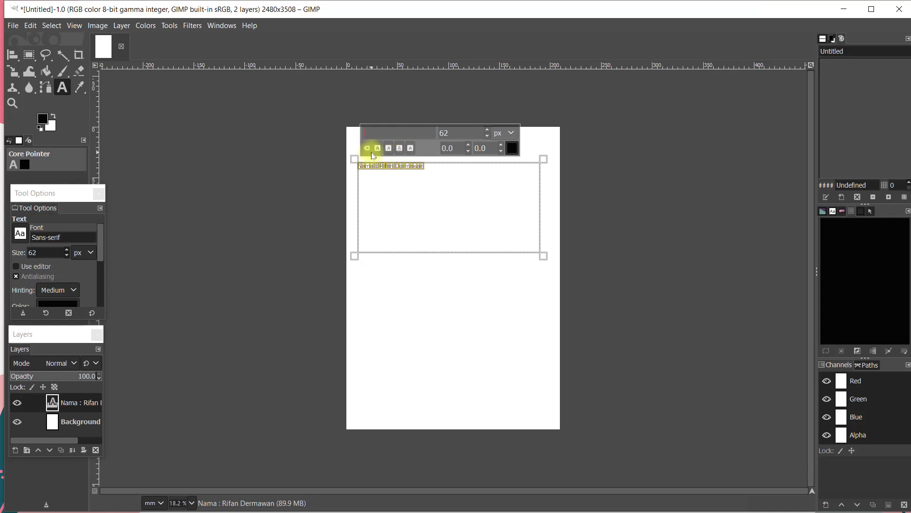
left_click(488, 136)
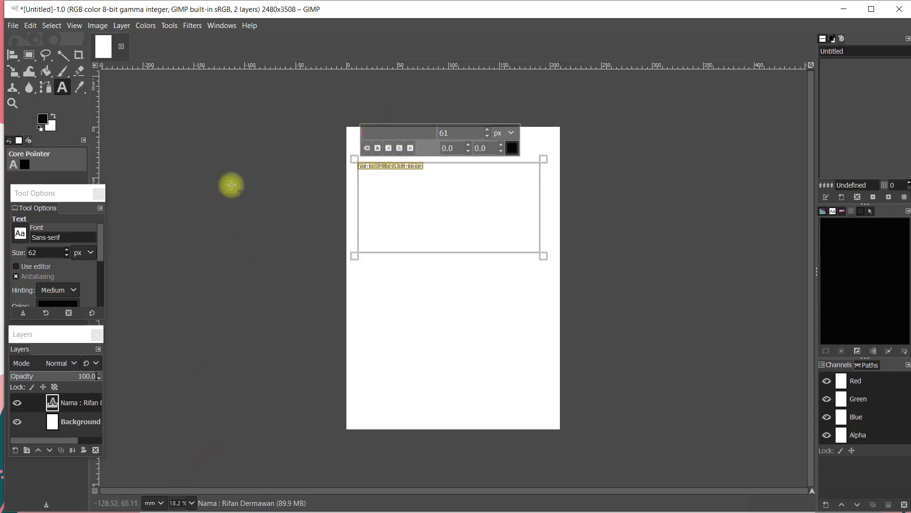
left_click(379, 150)
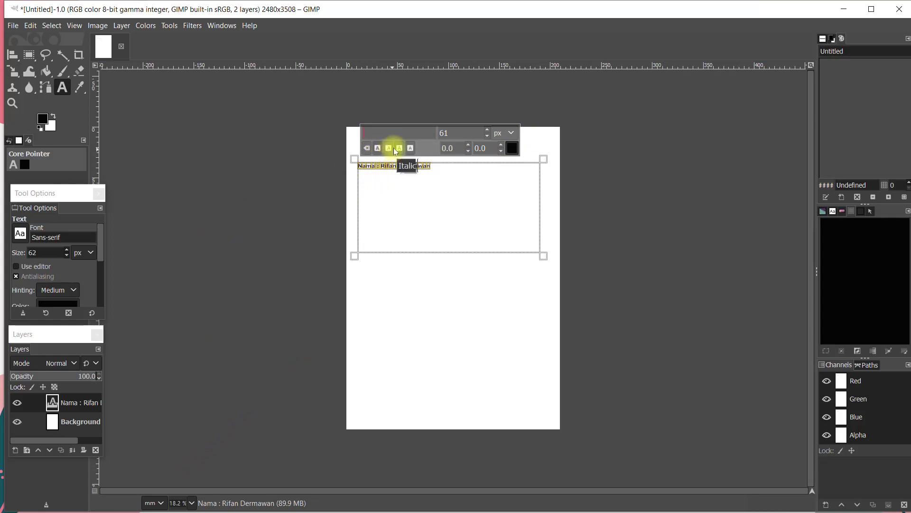
left_click(389, 149)
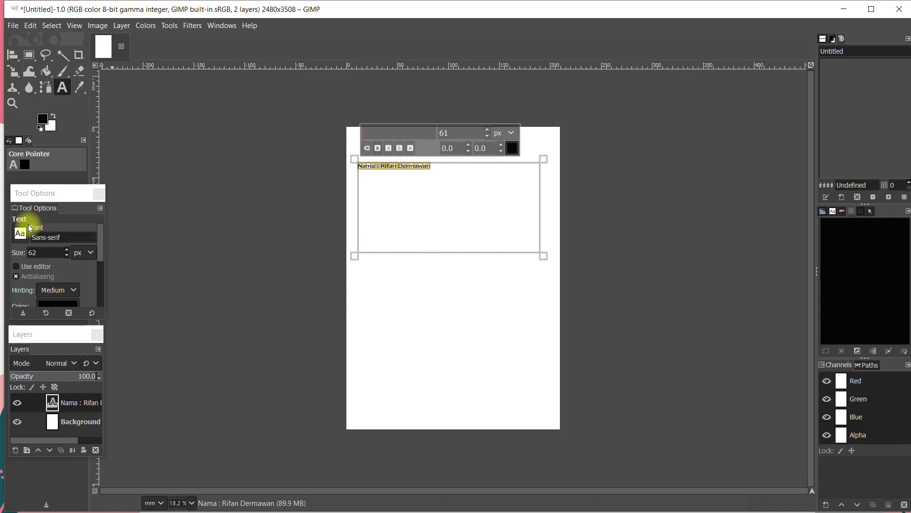
Change the name text's font from Sans-serif to Times New Roman Bold
left_click(78, 238)
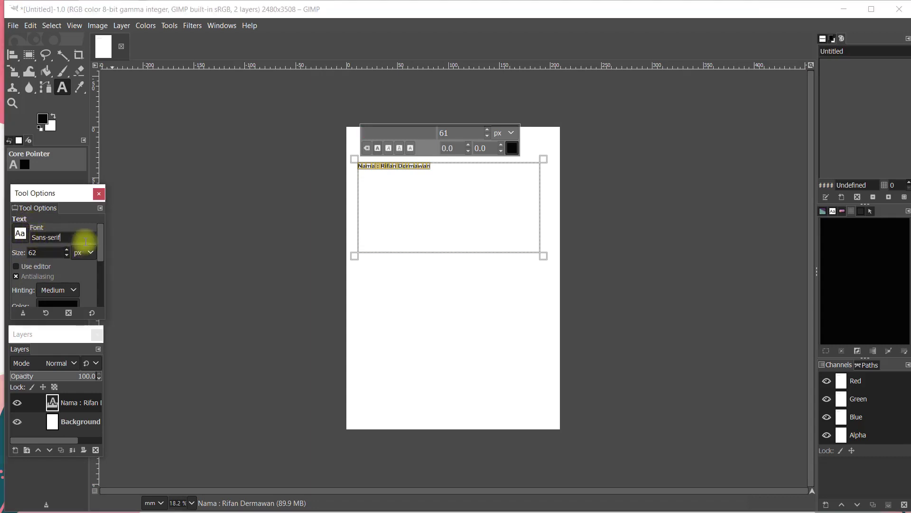
left_click(20, 234)
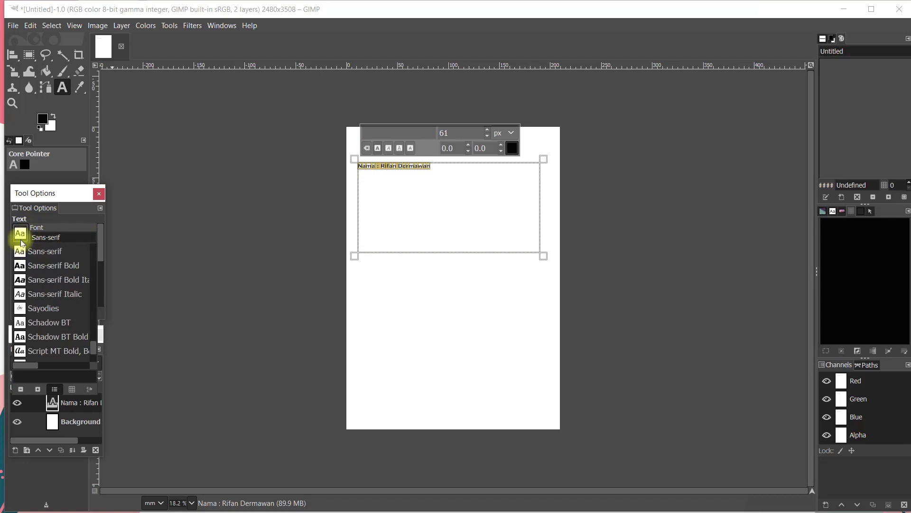
scroll(70, 280, "down", 3)
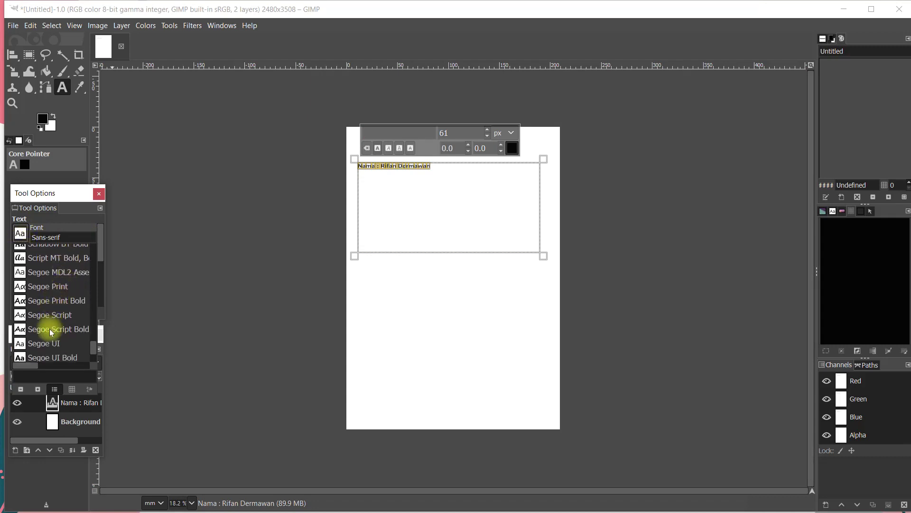
scroll(52, 334, "down", 4)
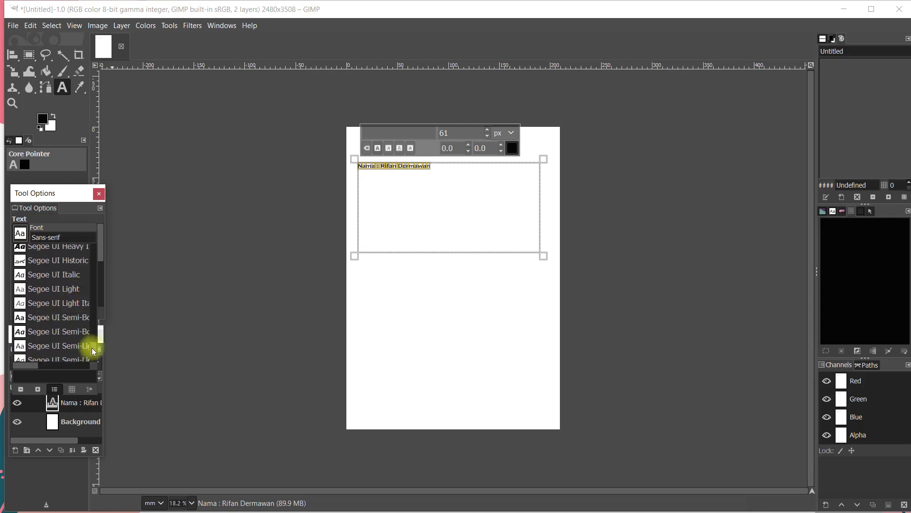
scroll(91, 350, "down", 10)
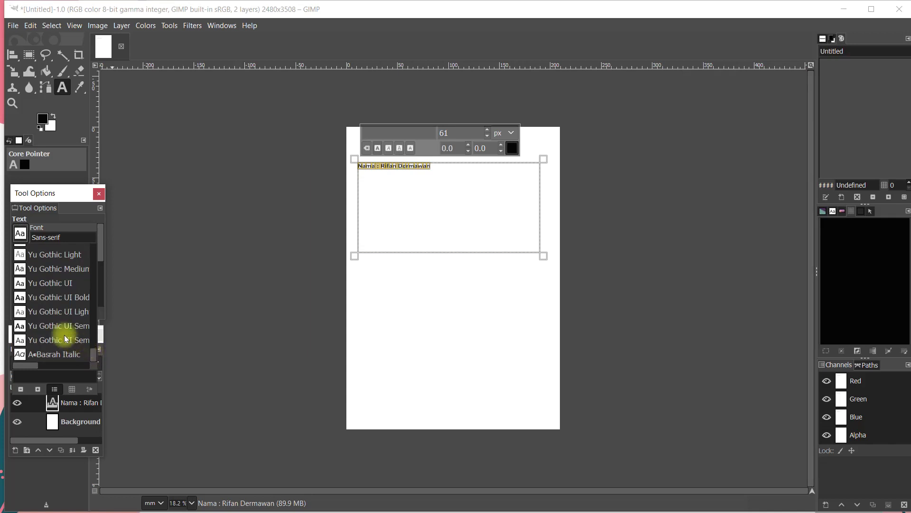
scroll(56, 313, "up", 8)
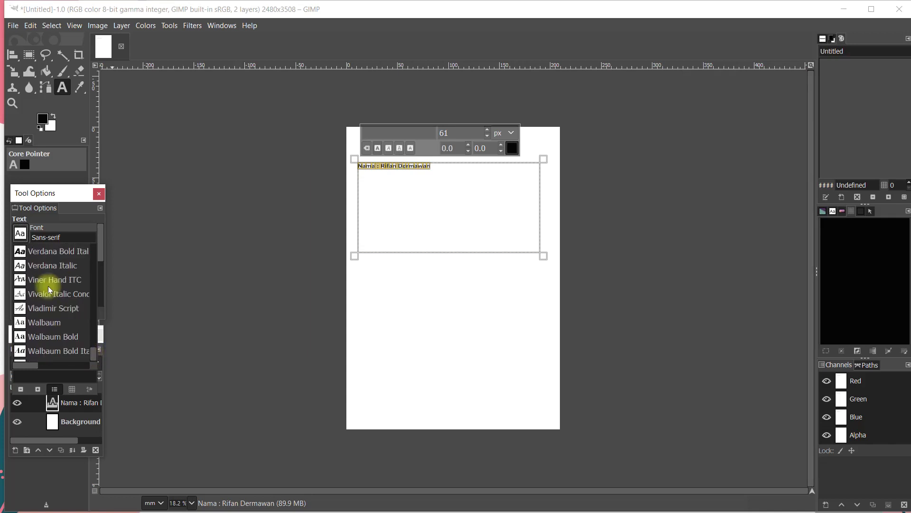
scroll(50, 289, "up", 6)
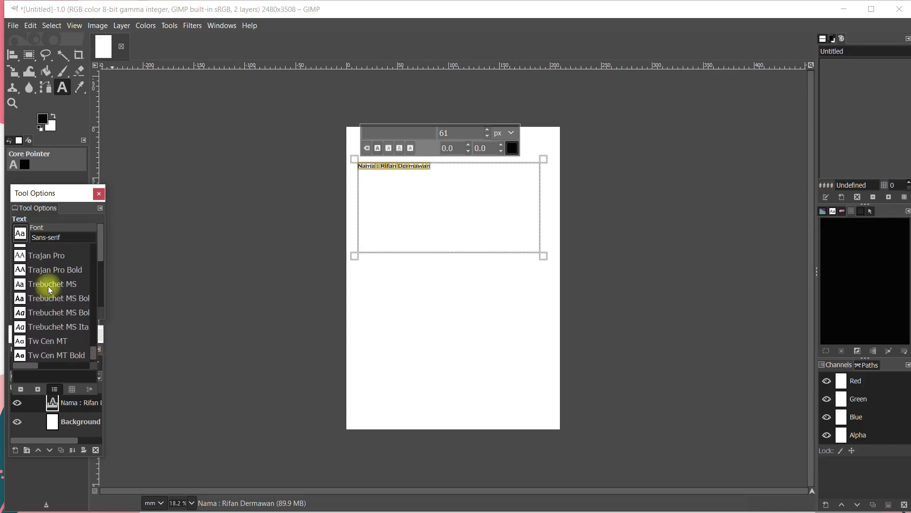
left_click(54, 305)
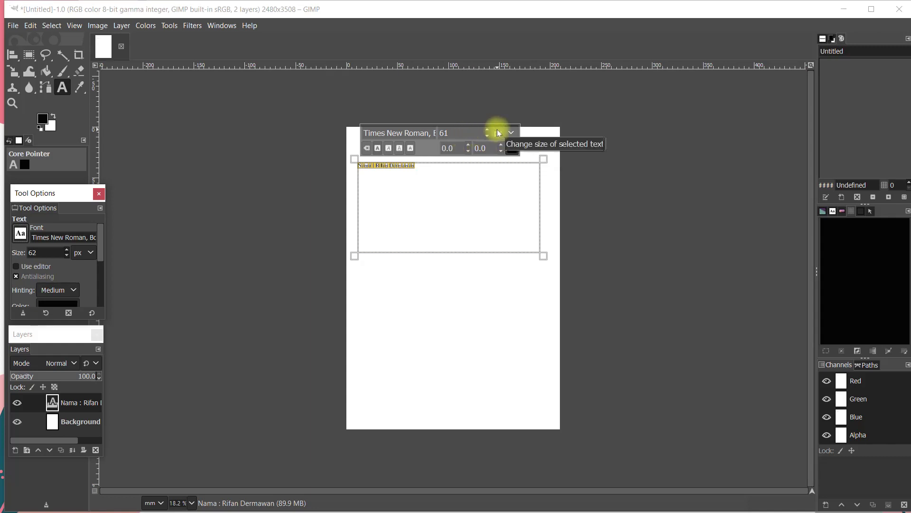
Raise the text size from 61 px to 100 px, then to 200 px, wrapping onto two lines
left_click(473, 132)
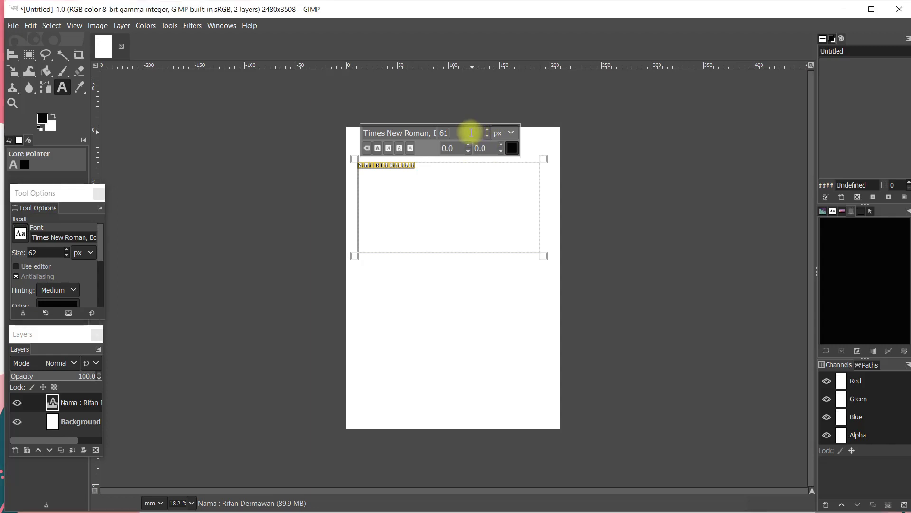
left_click_drag(451, 132, 436, 137)
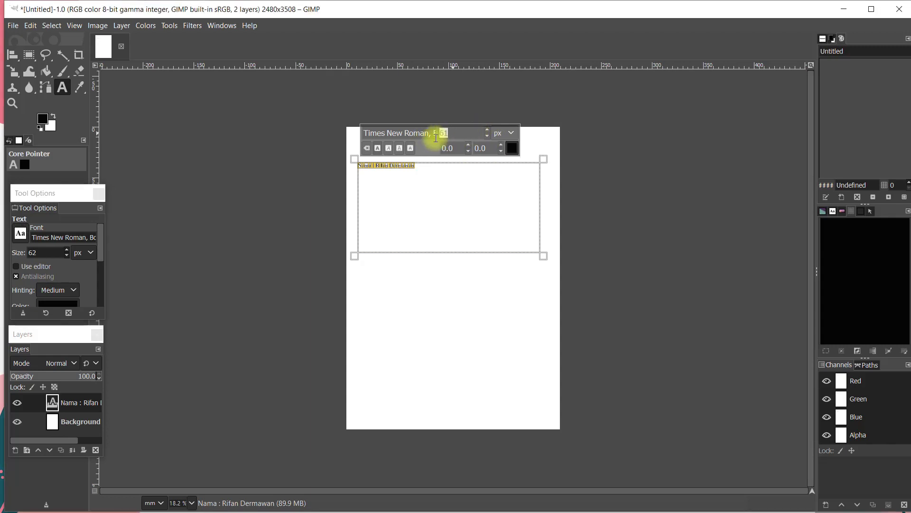
type("100")
key("Return")
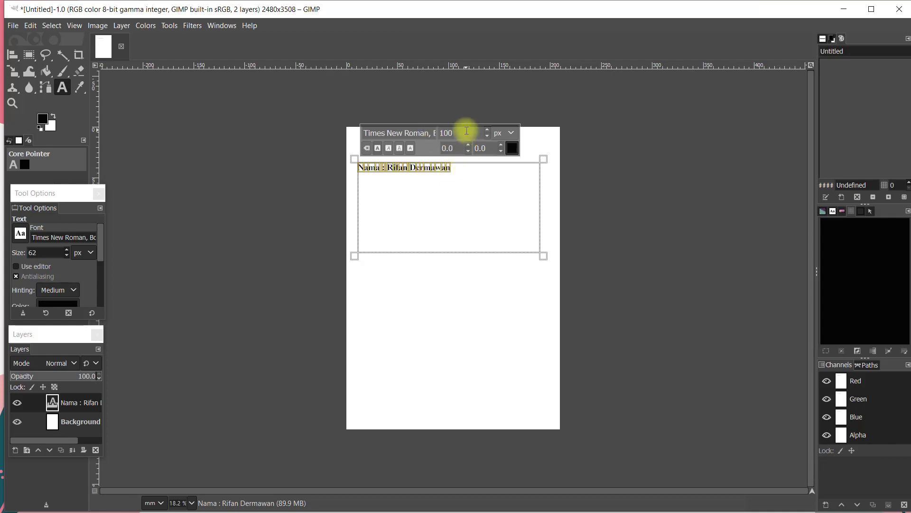
left_click_drag(464, 135, 427, 136)
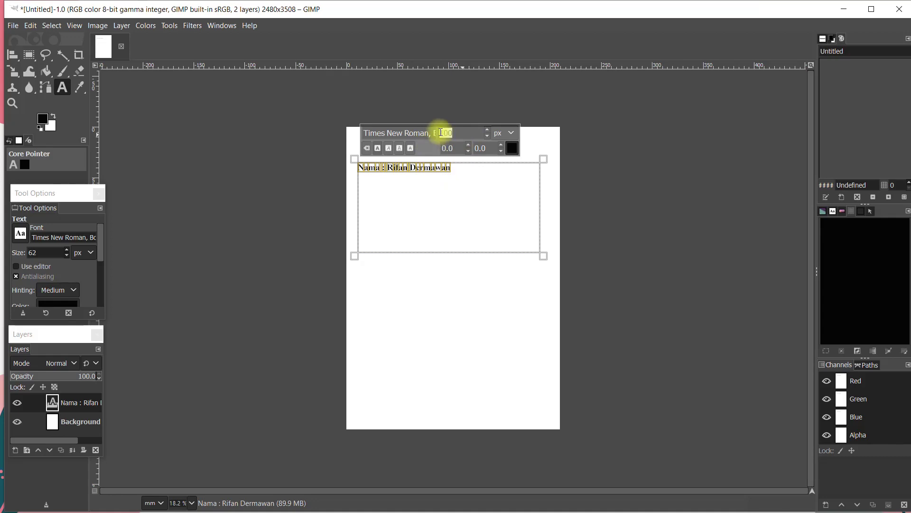
type("200")
key("Return")
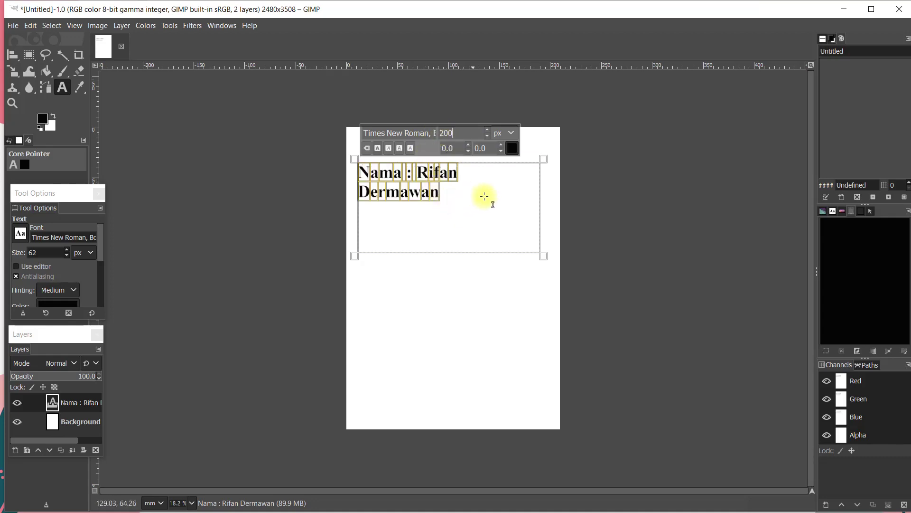
left_click(471, 164)
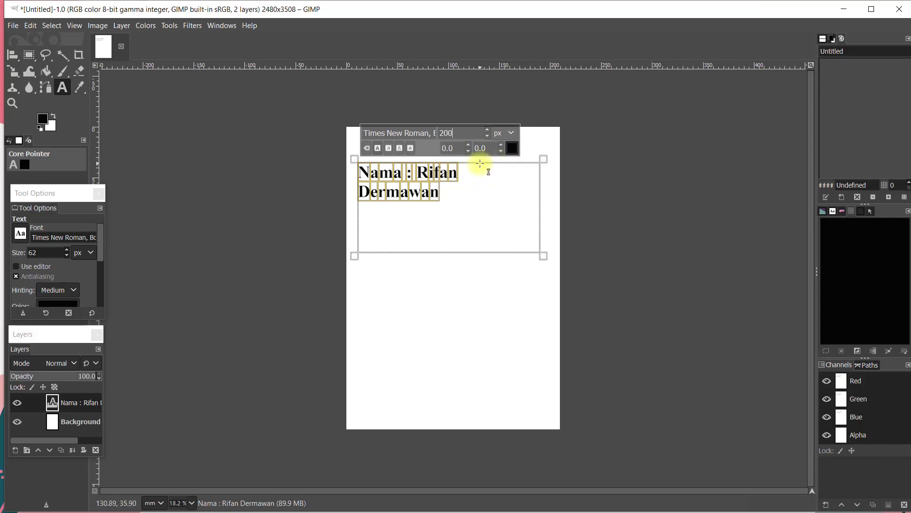
Change the name text colour from black to bright red
left_click(512, 150)
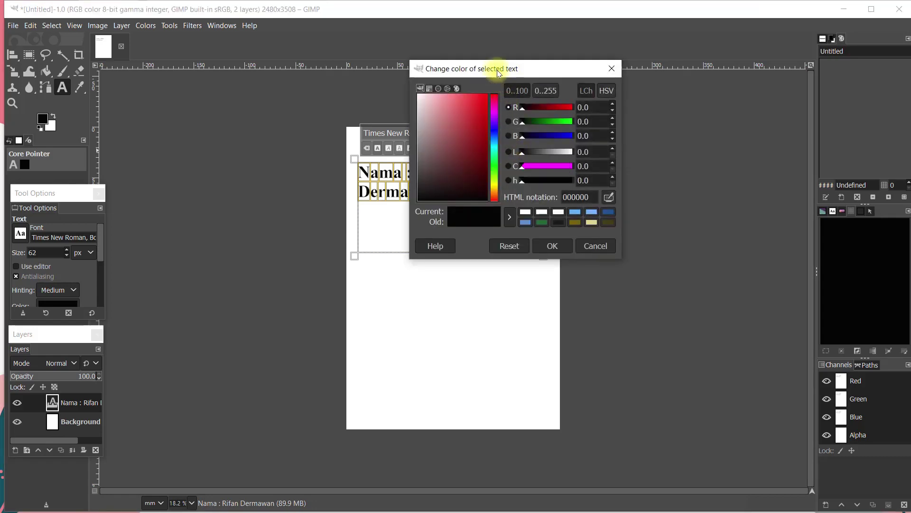
left_click_drag(494, 68, 560, 87)
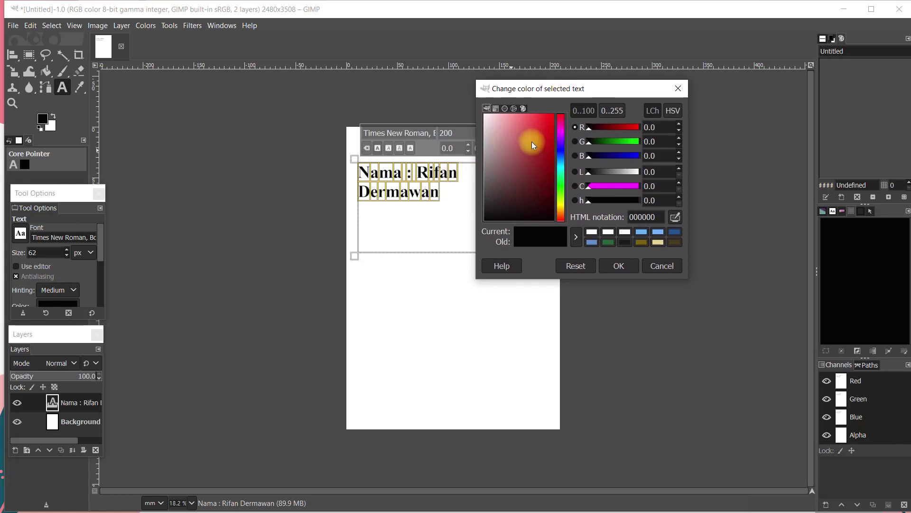
left_click_drag(539, 134, 553, 120)
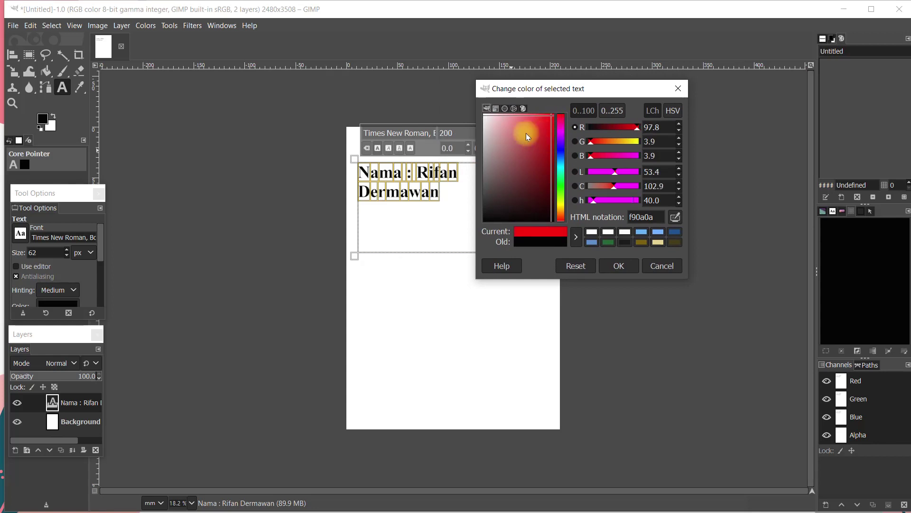
left_click(612, 265)
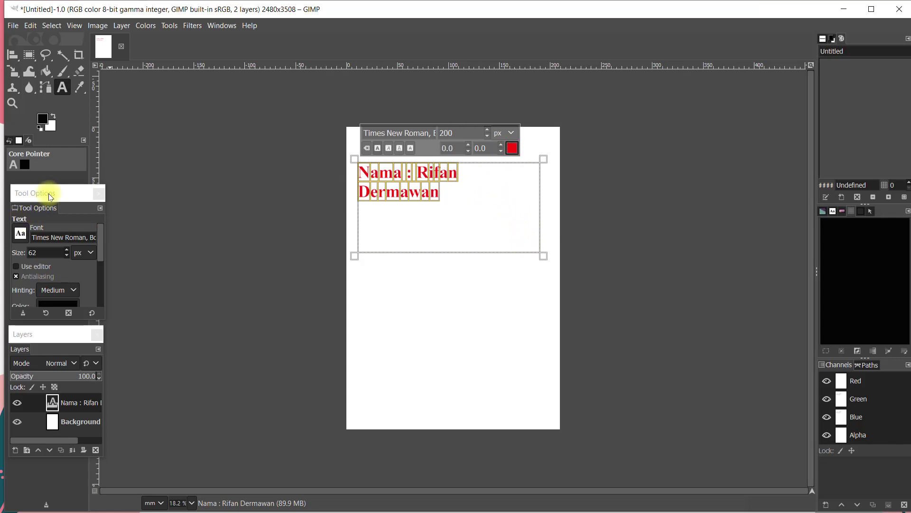
Float the Tool Options panel and set the text hinting to Full
left_click_drag(49, 193, 42, 196)
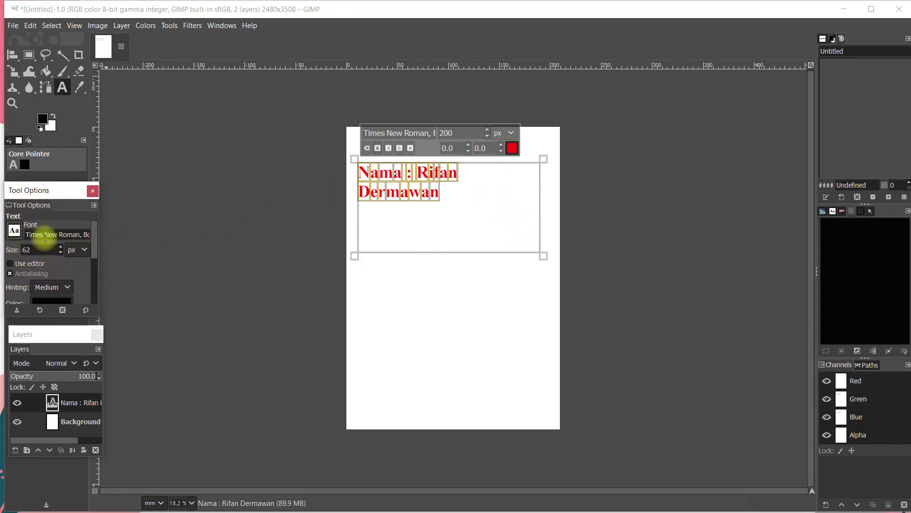
scroll(45, 261, "down", 2)
scroll(43, 260, "up", 1)
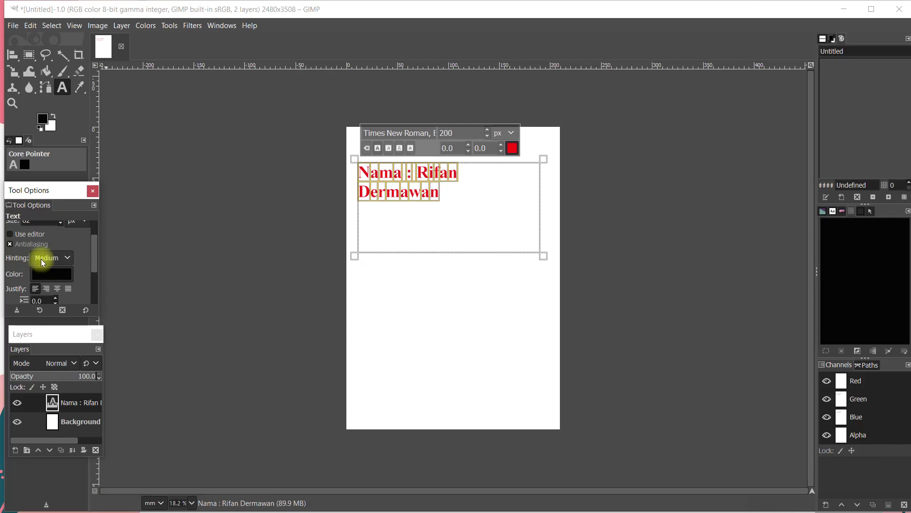
scroll(43, 259, "down", 1)
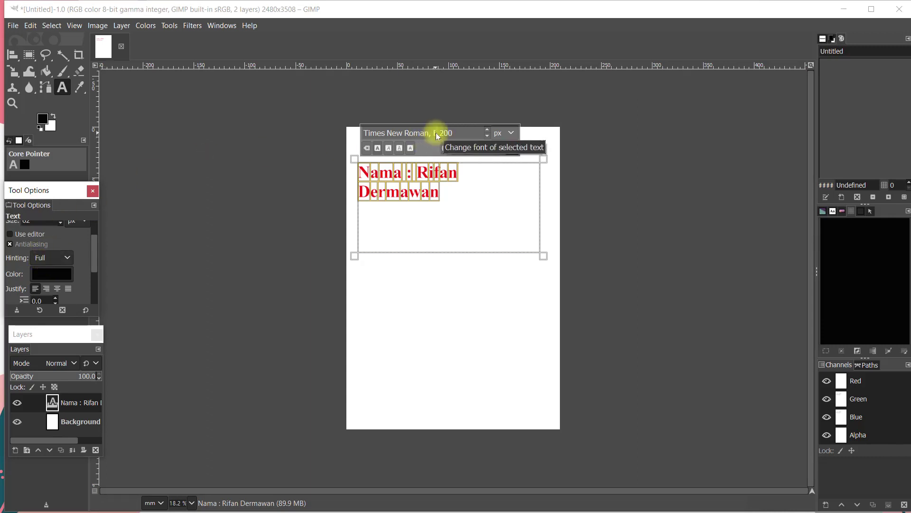
left_click(439, 137)
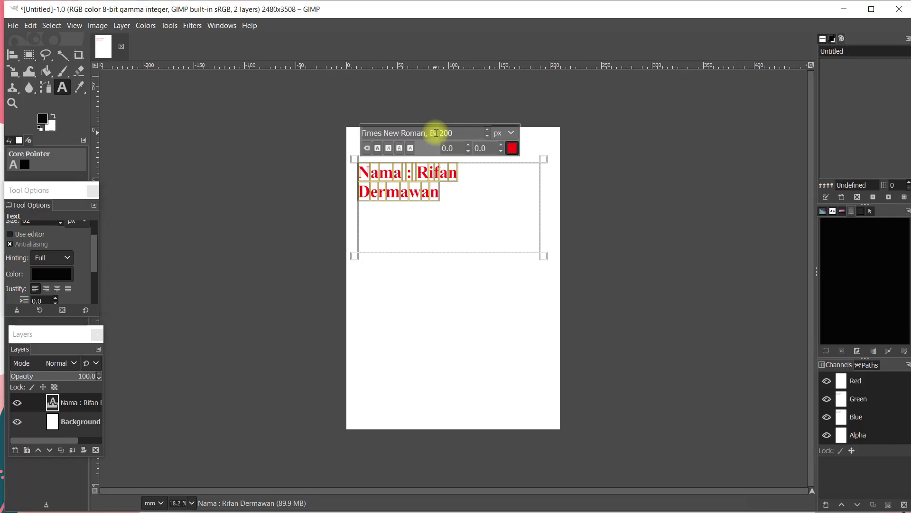